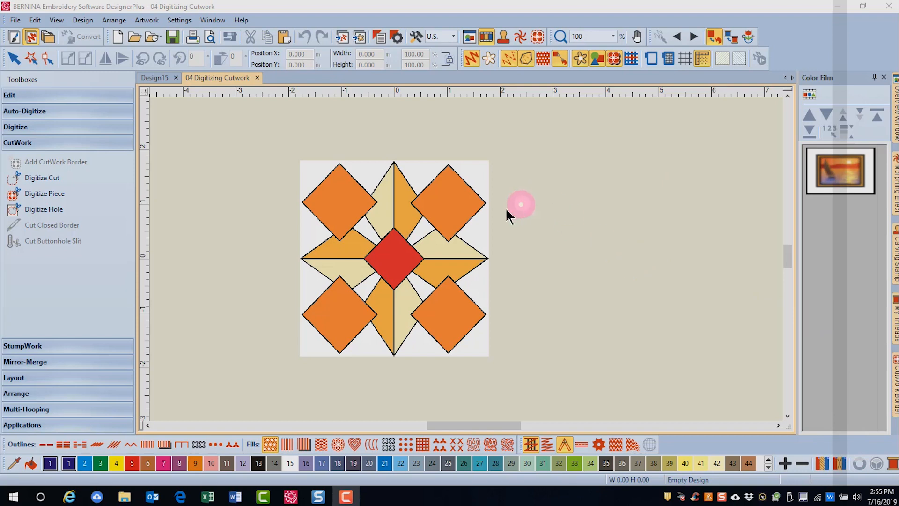
Lock the quilt block artwork so it stays fixed as the digitizing background
click(464, 212)
right_click(465, 212)
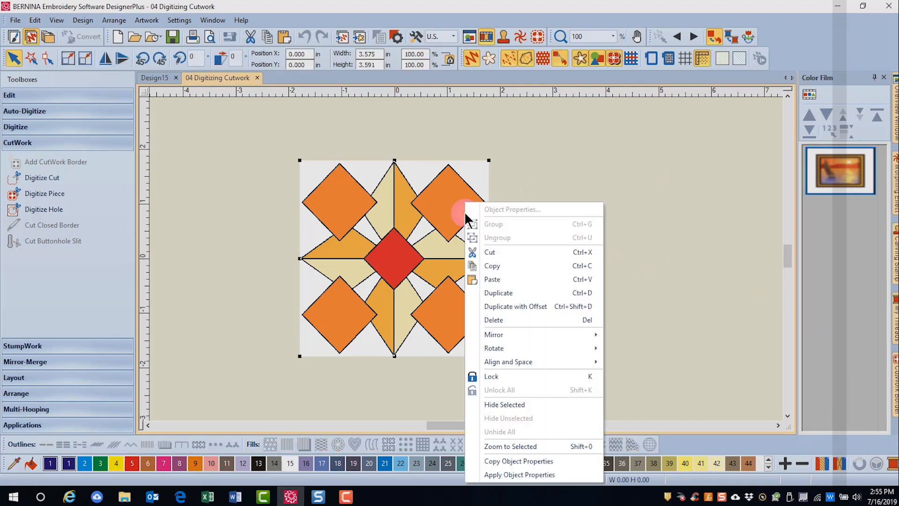
click(501, 377)
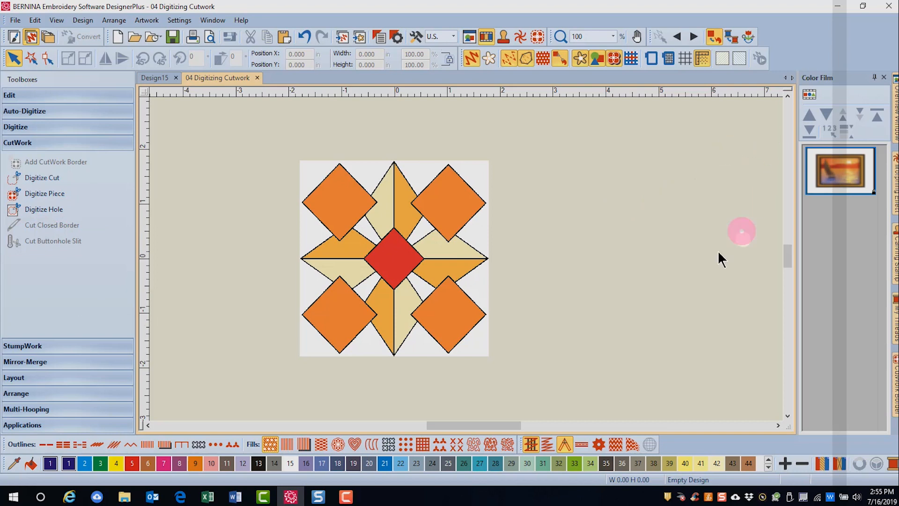
Keep the CutWork Border settings docked open and choose the Hole-1 border type
click(52, 210)
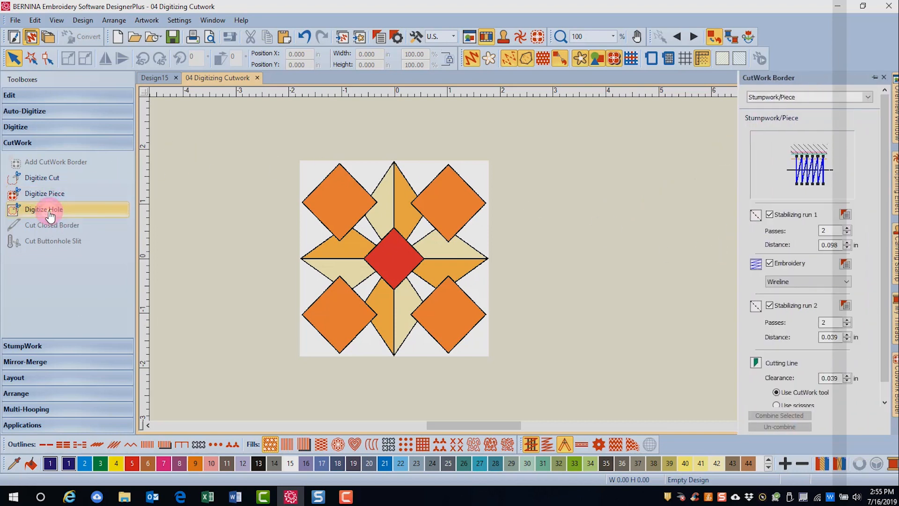
click(874, 78)
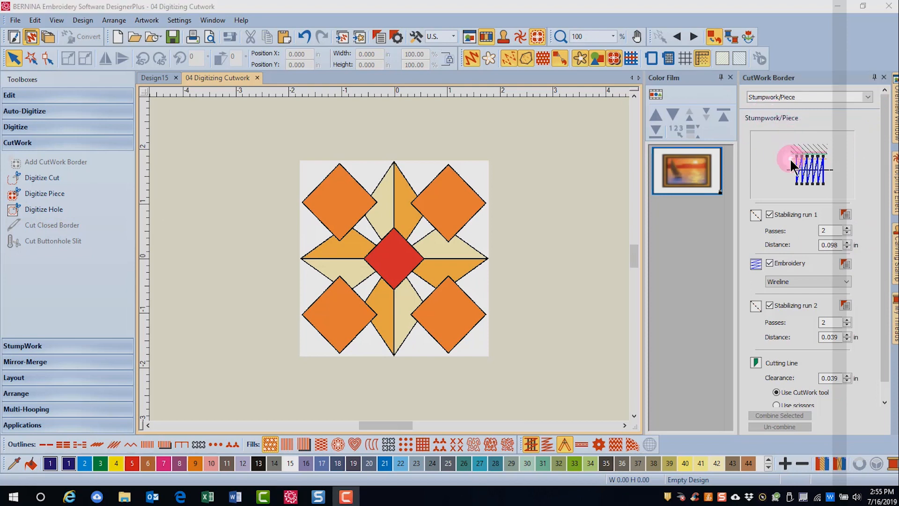
click(867, 97)
click(769, 114)
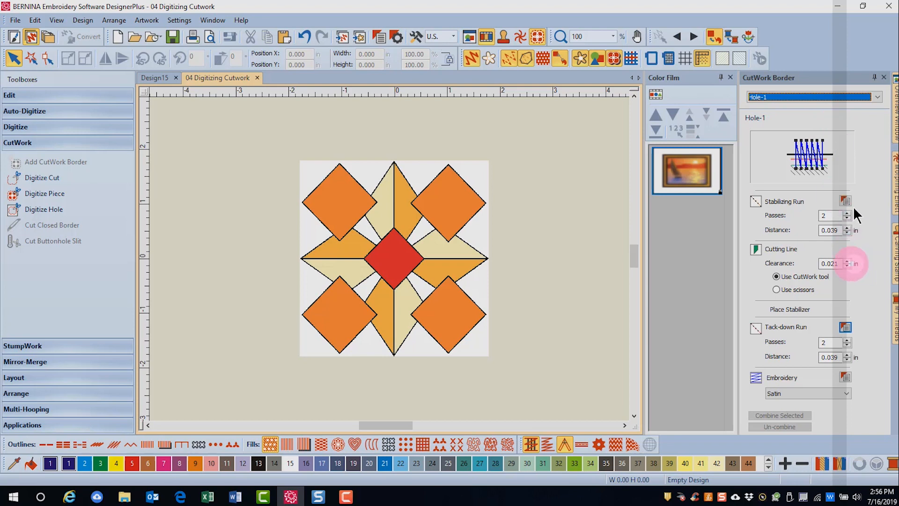
Give the Hole-1 border a stabilizing run of 1 pass and Blanket embroidery, checking the blanket stitch properties
click(848, 218)
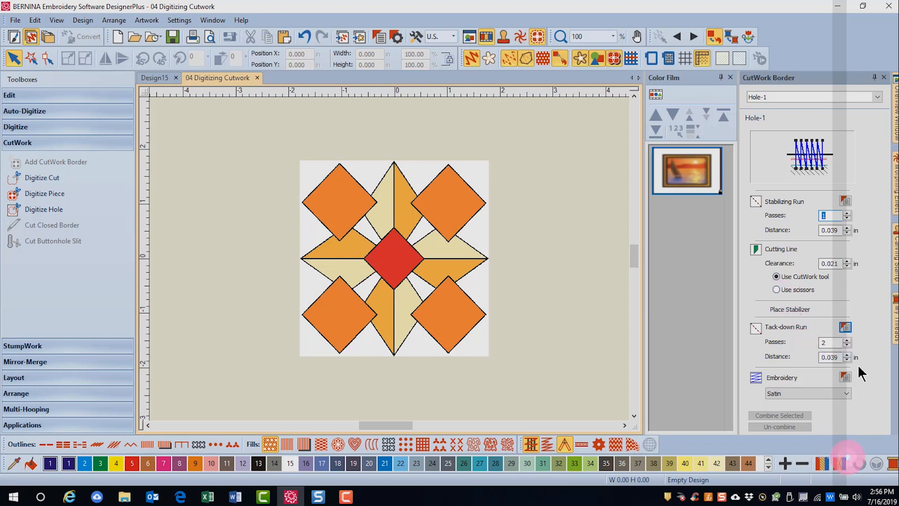
click(847, 395)
click(807, 415)
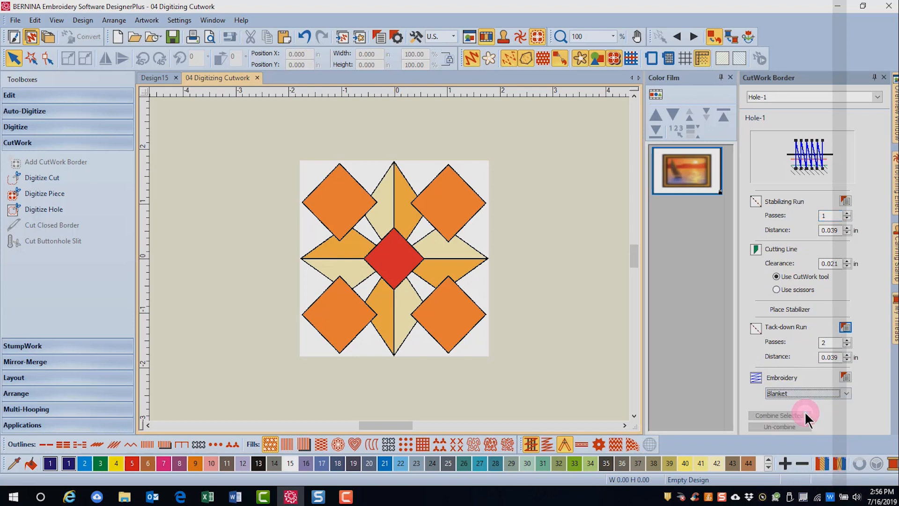
click(845, 379)
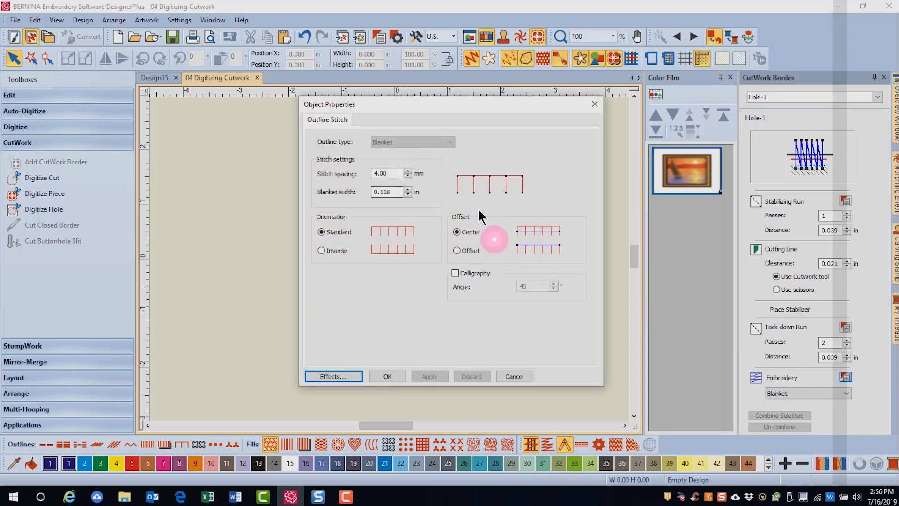
click(597, 109)
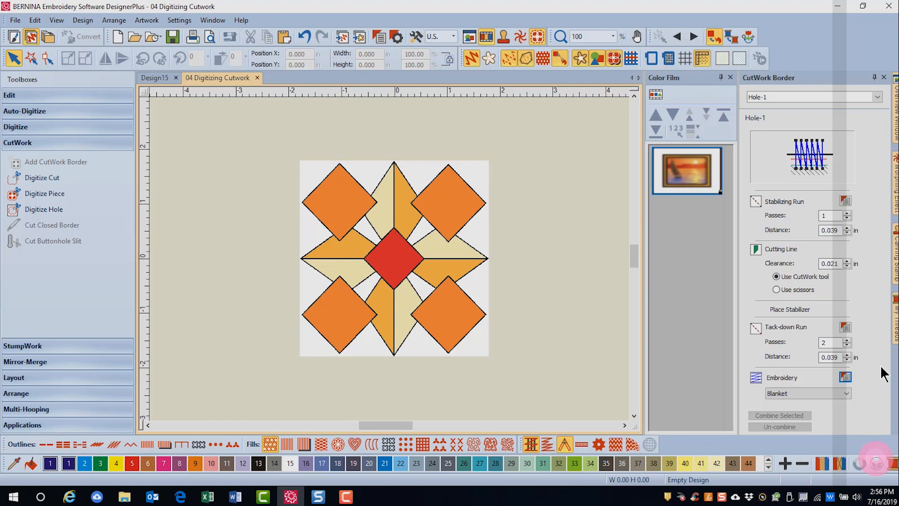
Digitize a Hole-1 cutwork hole around the four corners of the upper-left orange diamond
click(340, 166)
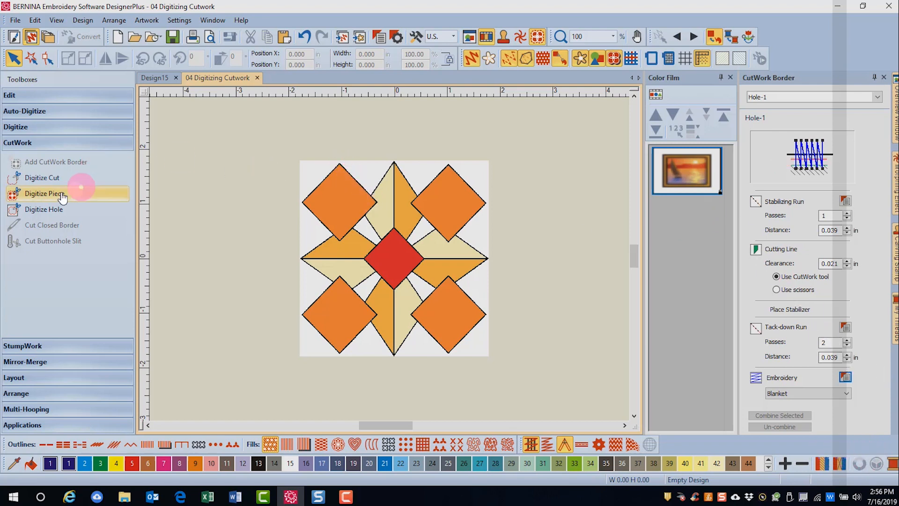
click(105, 209)
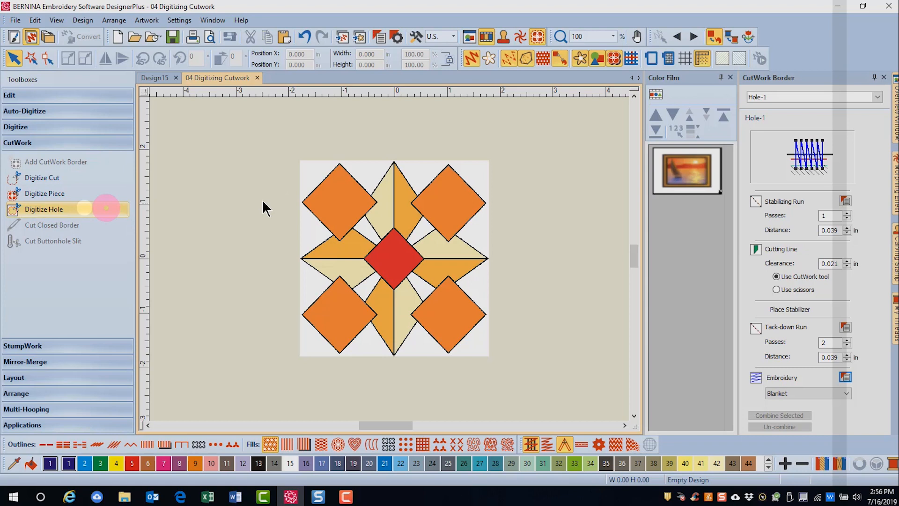
click(340, 165)
click(376, 202)
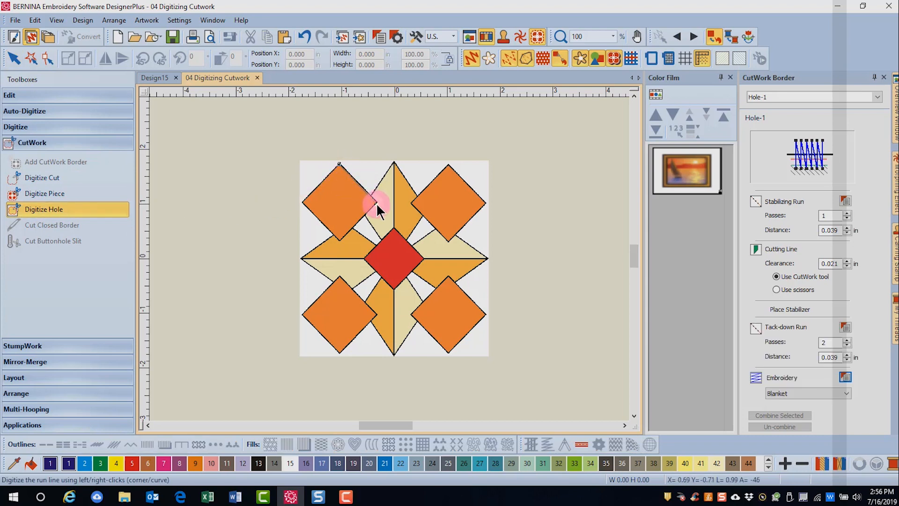
click(342, 237)
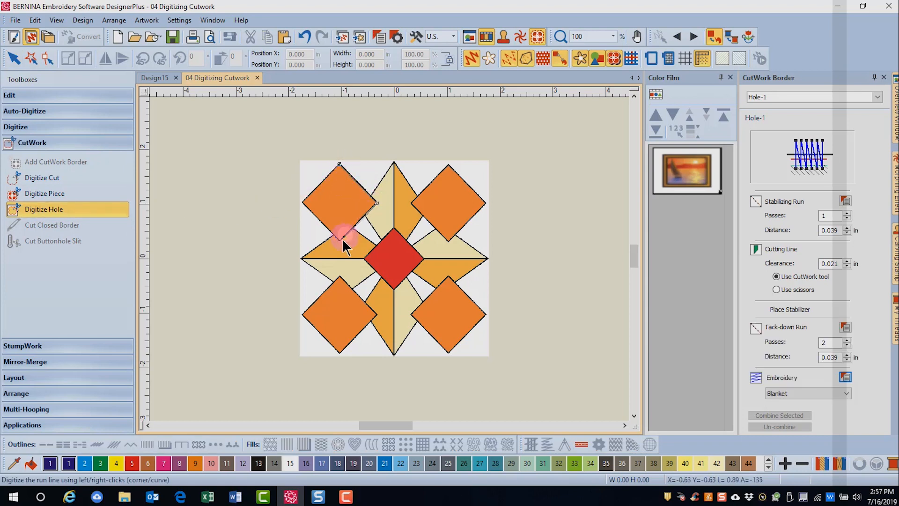
click(302, 203)
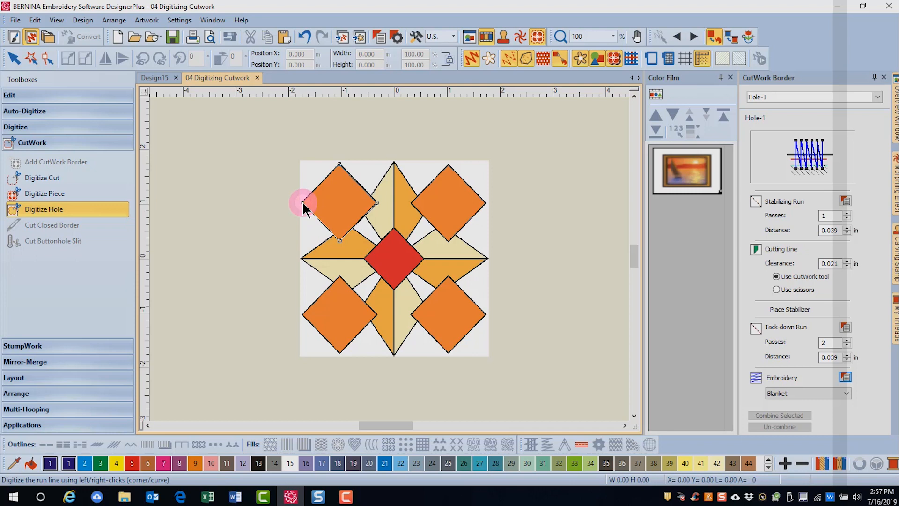
key(Return)
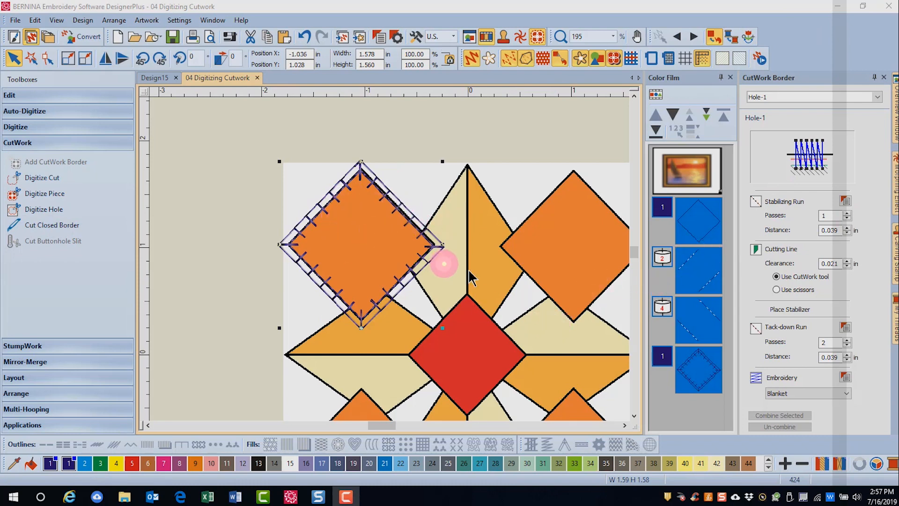
Change the blanket stitch position of the upper-left diamond's border to Offset
click(845, 377)
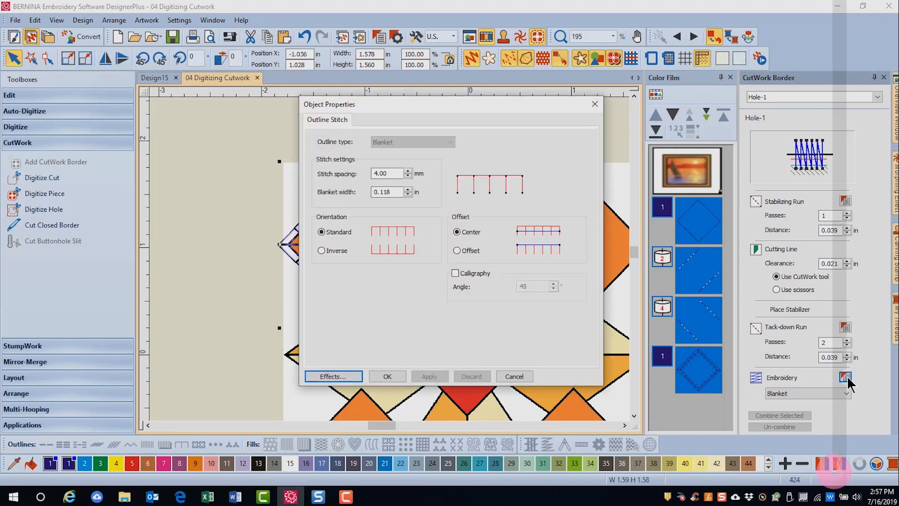
click(457, 251)
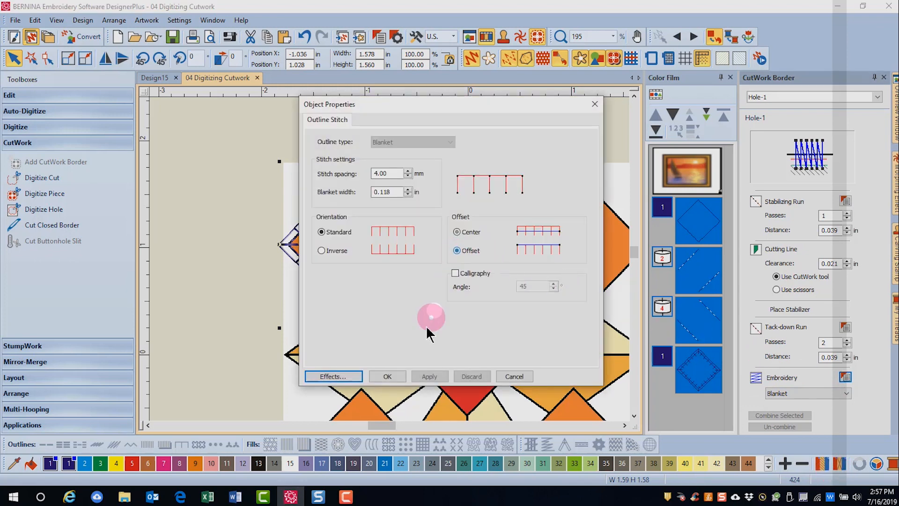
click(388, 377)
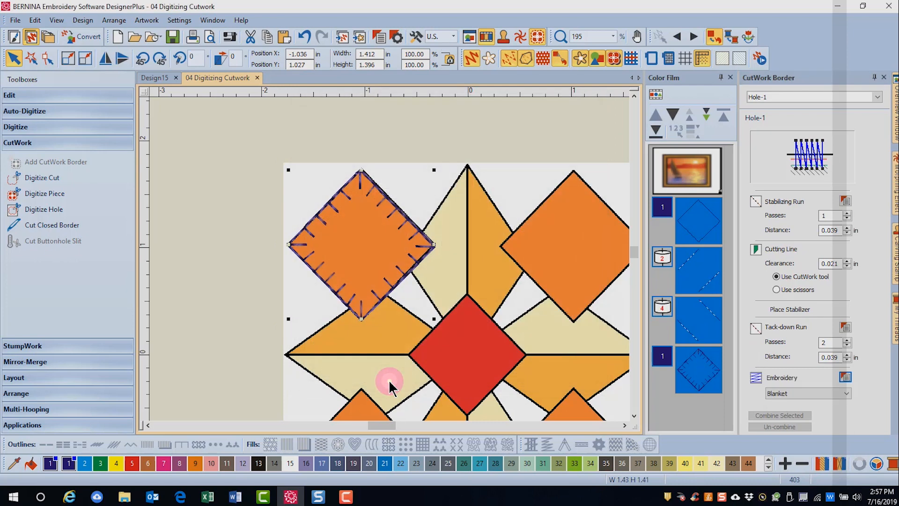
Digitize a cutwork hole with the Hole-2 border type around the four corners of the upper-right orange diamond
click(877, 97)
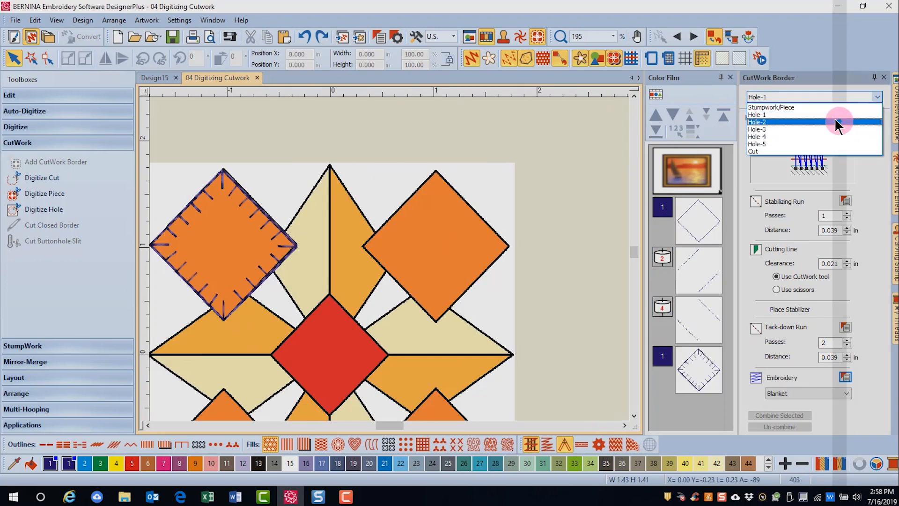
click(815, 121)
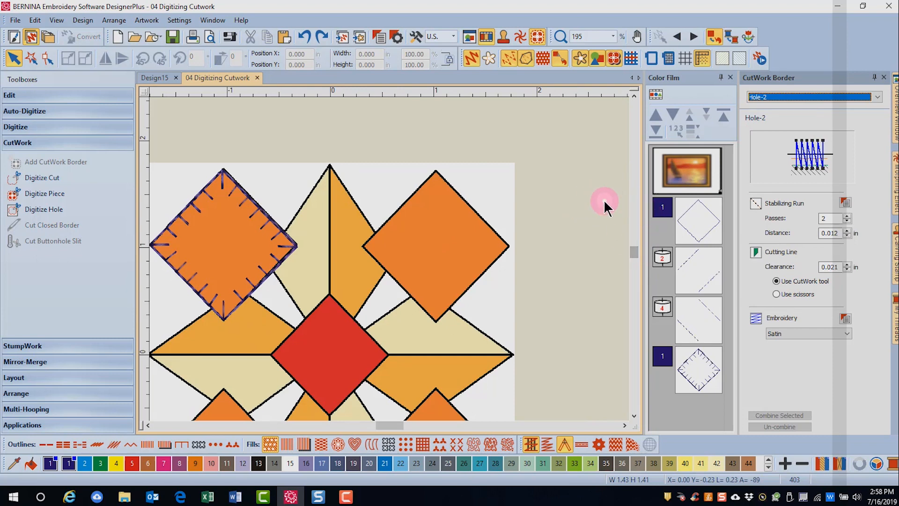
click(43, 209)
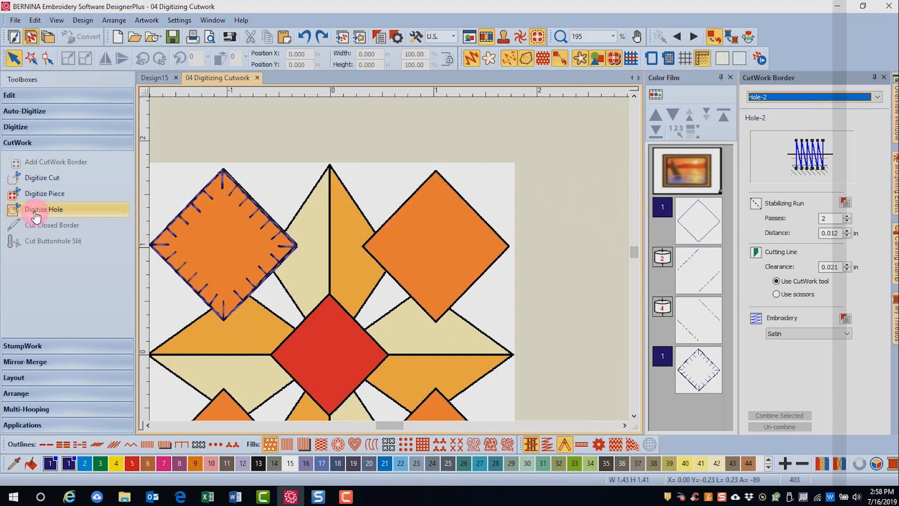
click(361, 246)
click(436, 170)
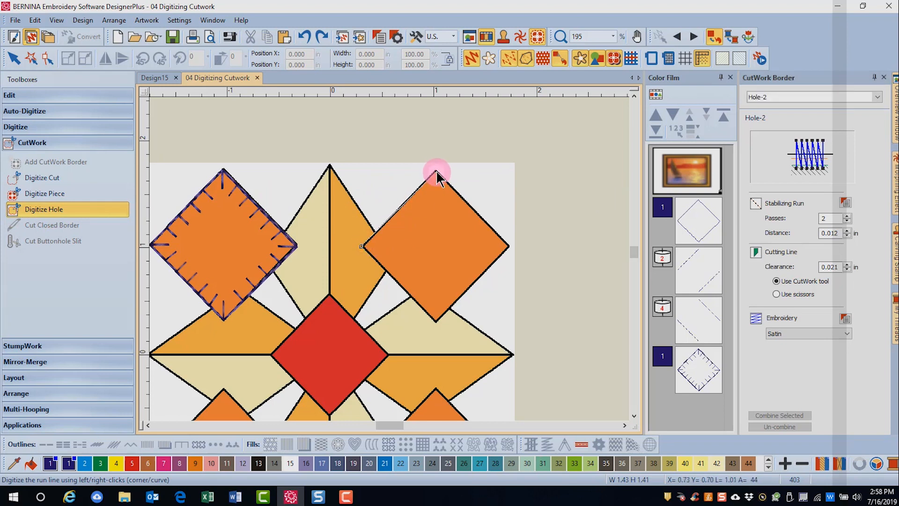
click(510, 246)
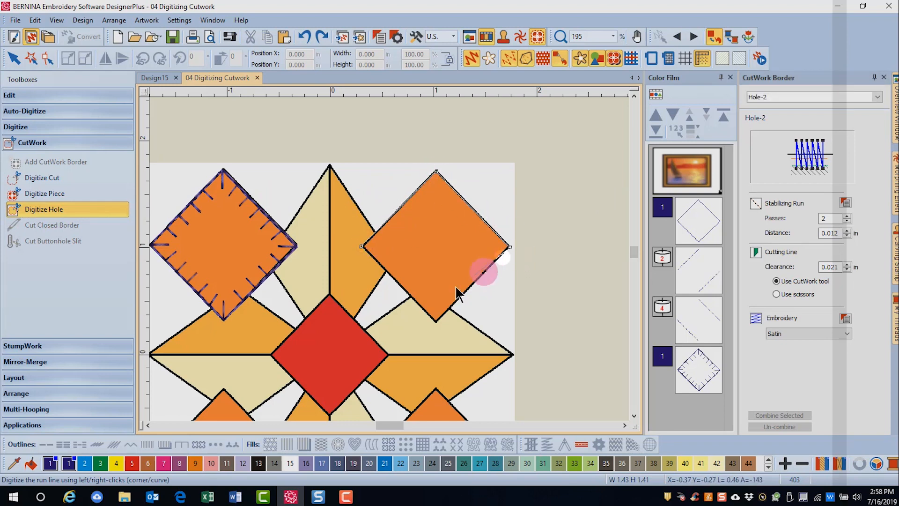
click(436, 321)
key(Return)
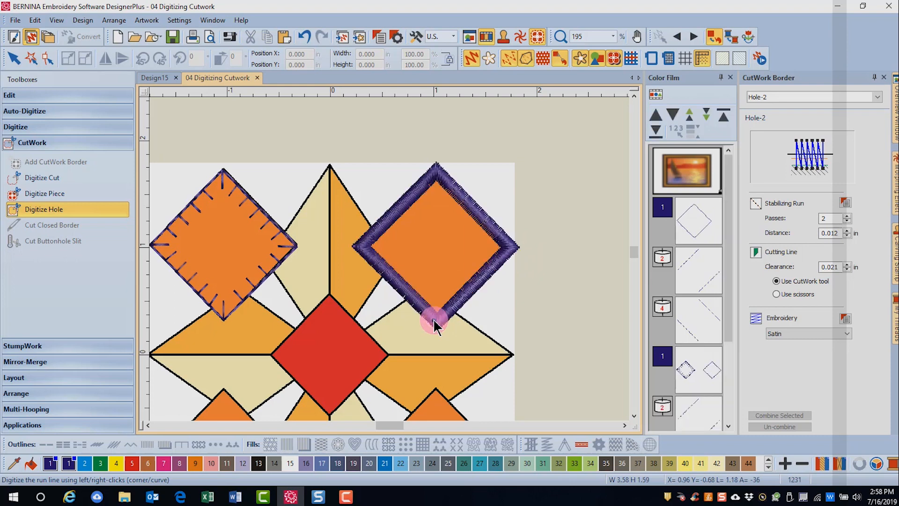
Digitize a cutwork hole with the Hole-3 border type around the four corners of the lower-left orange diamond
drag(634, 252, 637, 258)
click(867, 97)
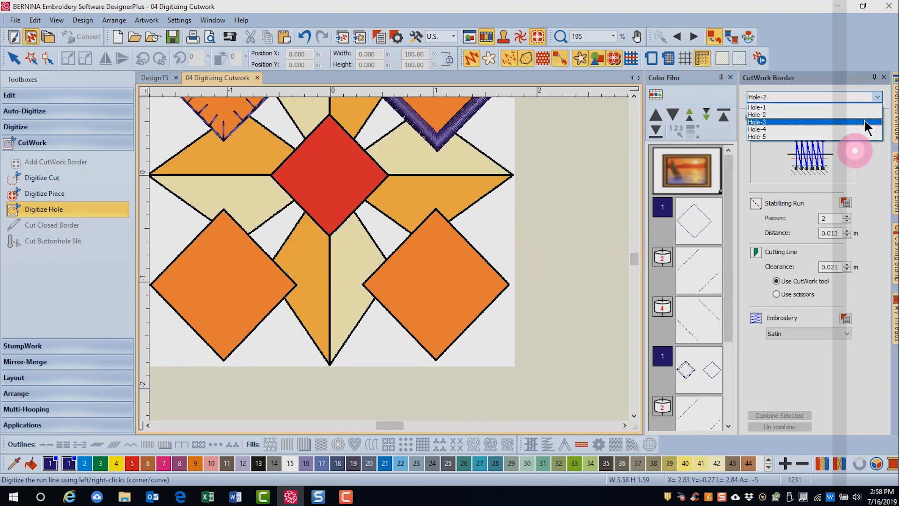
click(864, 120)
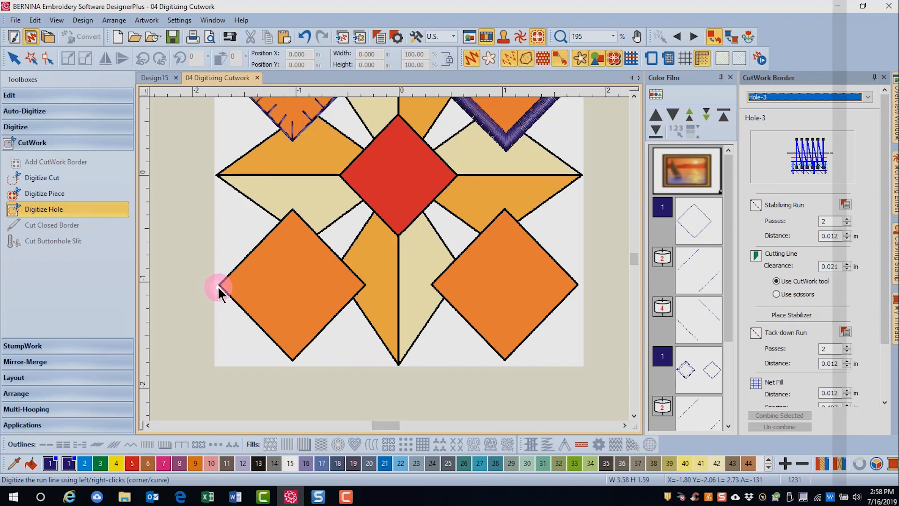
click(219, 285)
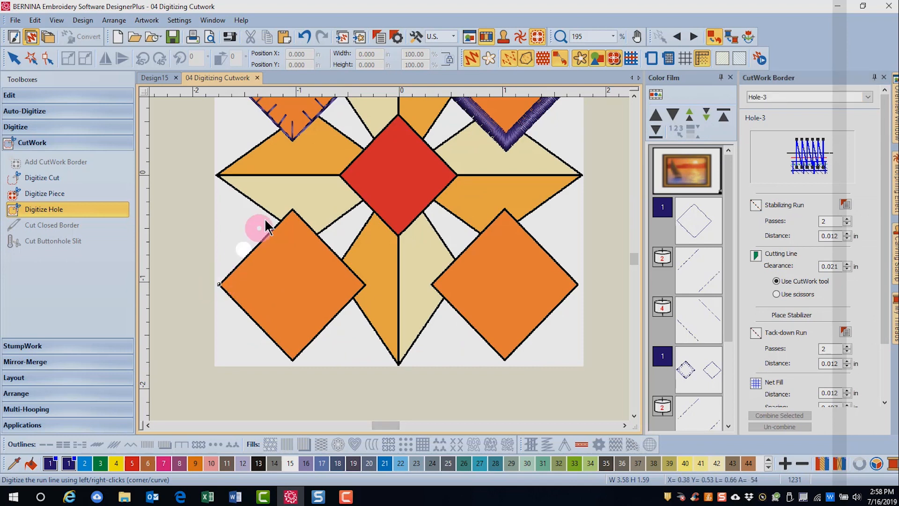
click(292, 210)
click(365, 284)
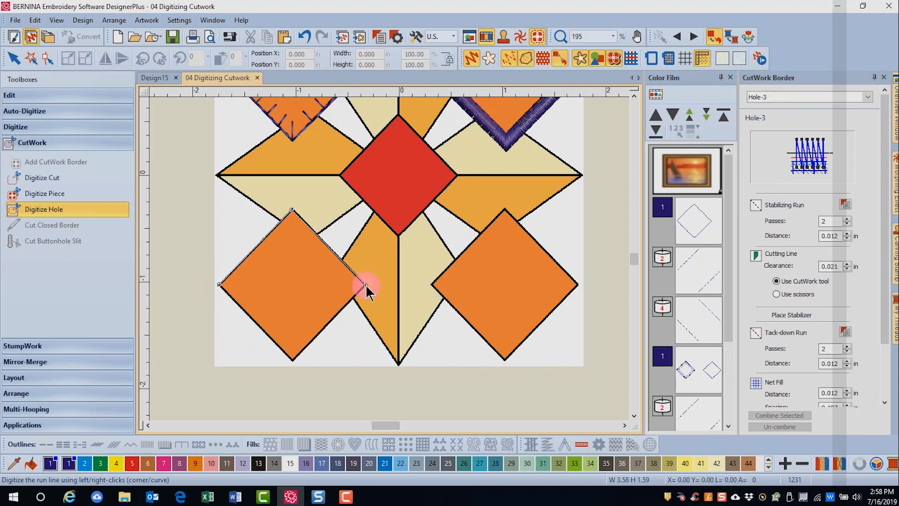
click(294, 359)
key(Return)
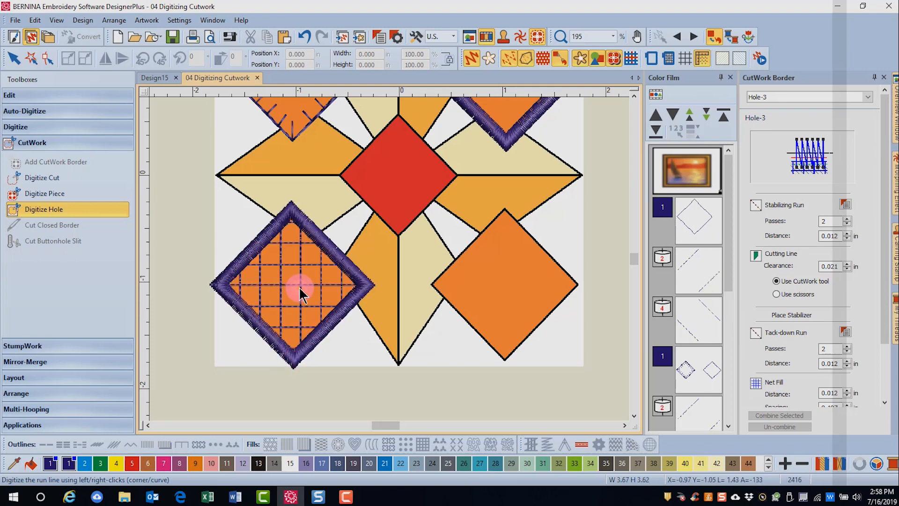
Digitize a cutwork hole with the Hole-4 border type around the four corners of the lower-right orange diamond
click(867, 97)
click(863, 129)
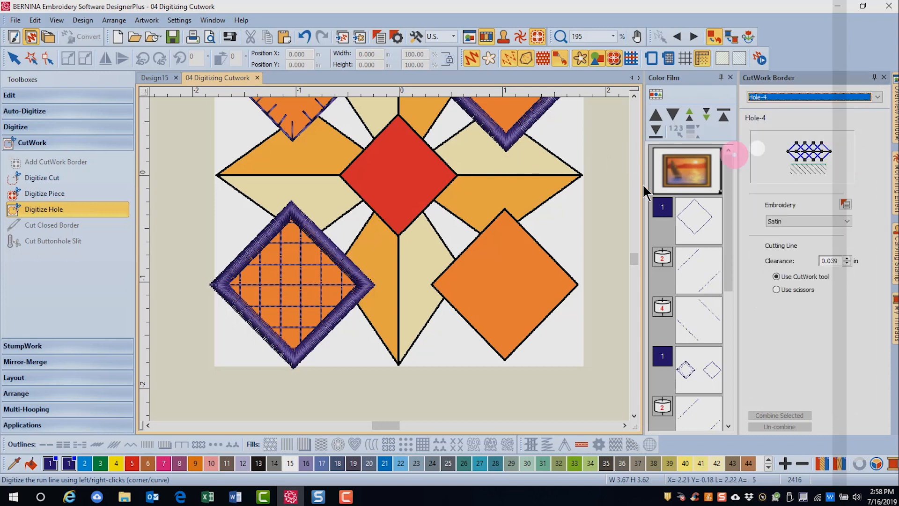
click(431, 285)
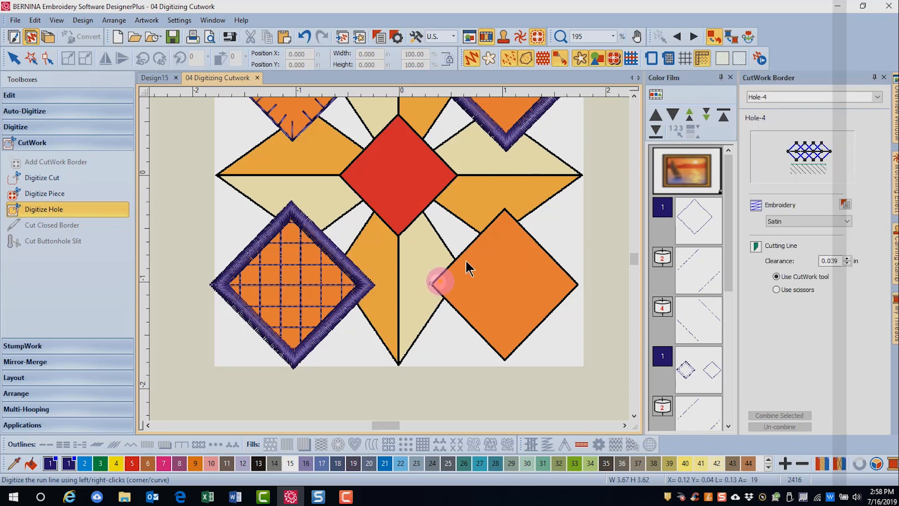
click(504, 210)
click(581, 277)
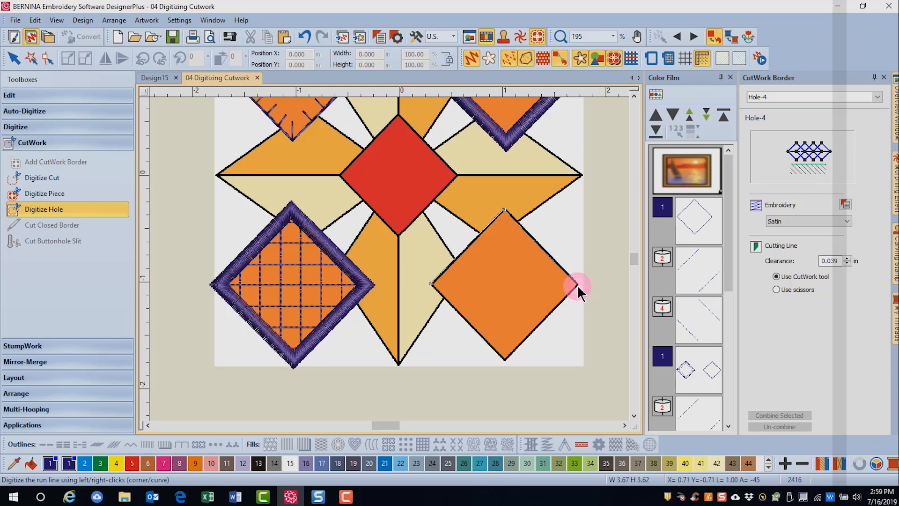
click(505, 362)
click(504, 361)
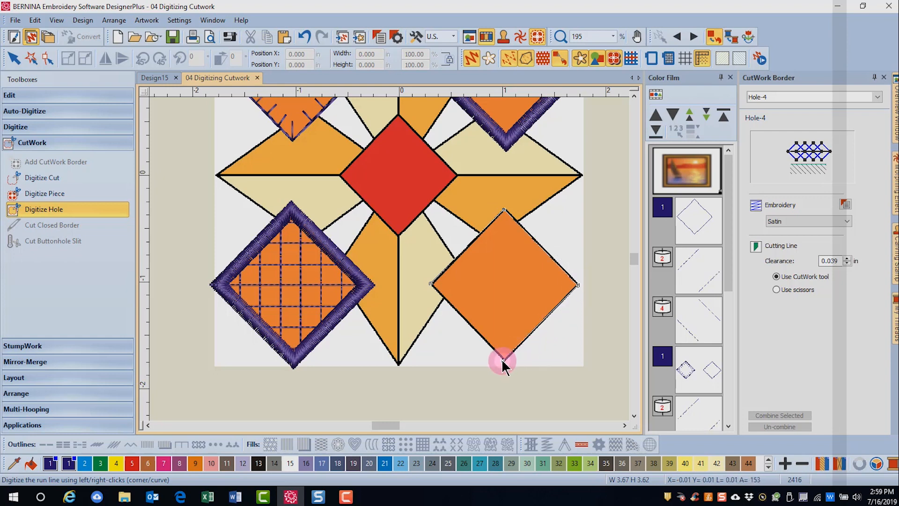
key(Return)
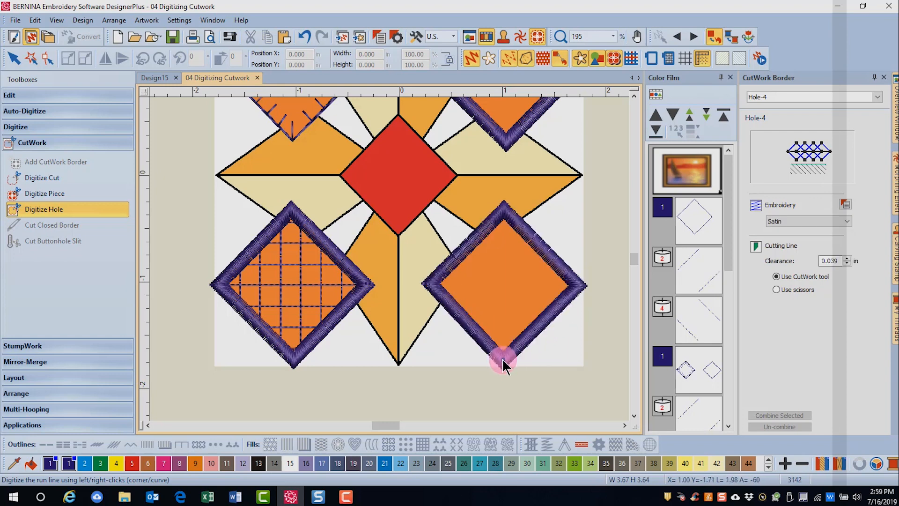
Digitize a cutwork hole with the Hole-5 border type around the four corners of the central red diamond
click(409, 191)
click(877, 97)
click(806, 137)
click(338, 174)
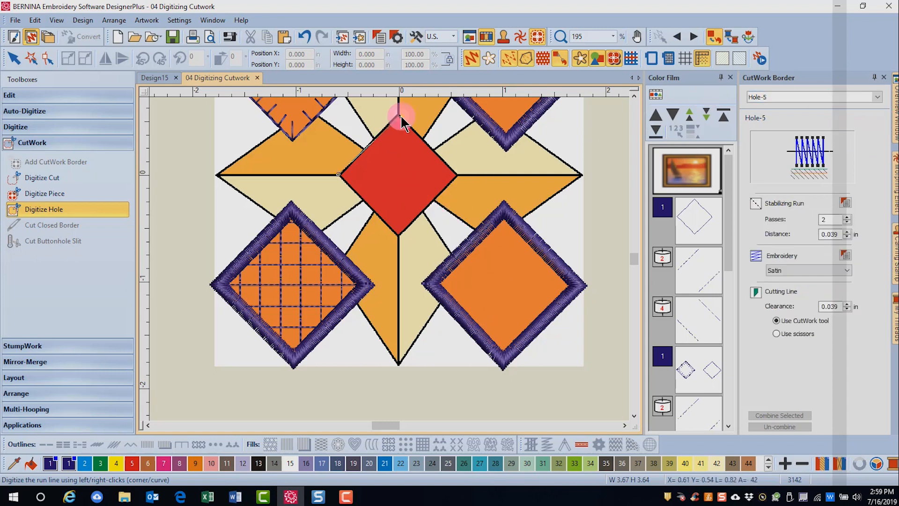
click(398, 116)
click(458, 174)
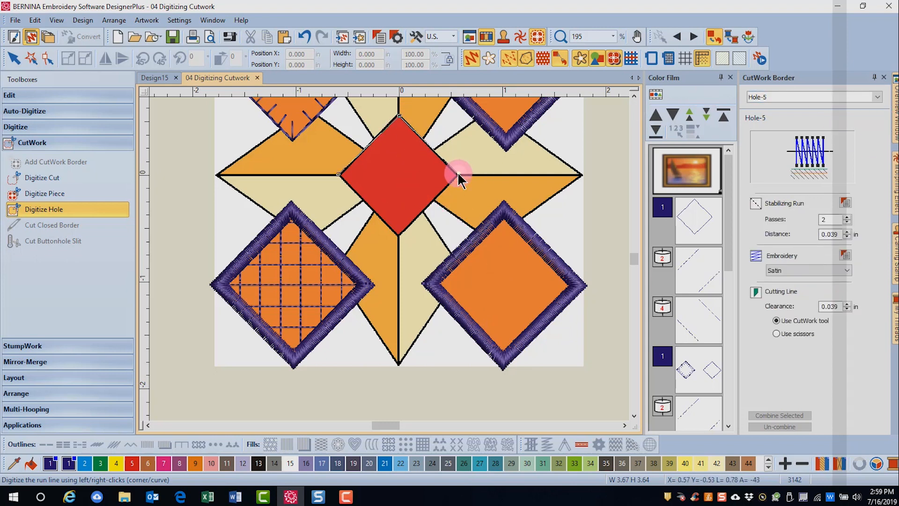
click(398, 234)
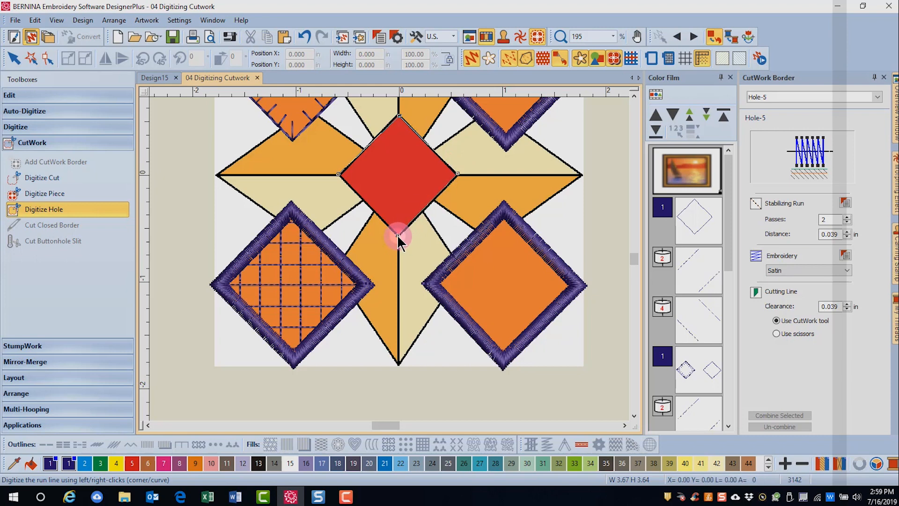
key(Return)
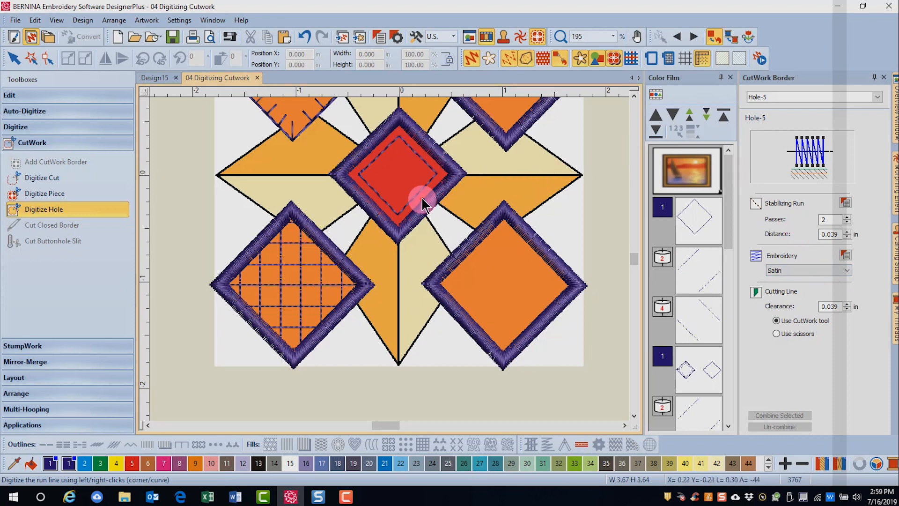
Finish digitizing holes and hide the quilt block picture behind the five cutwork diamonds
click(828, 219)
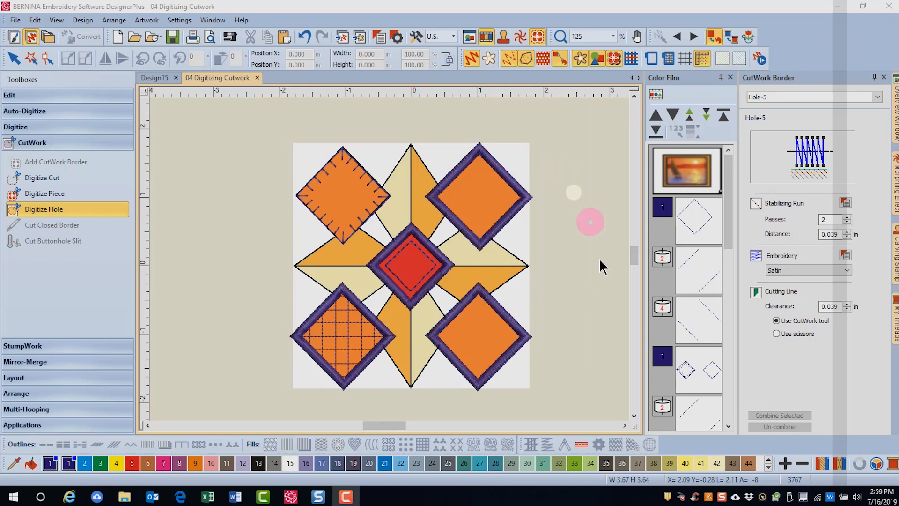
mouse_move(728, 229)
mouse_down()
mouse_move(731, 356)
mouse_move(744, 419)
mouse_move(729, 194)
mouse_up()
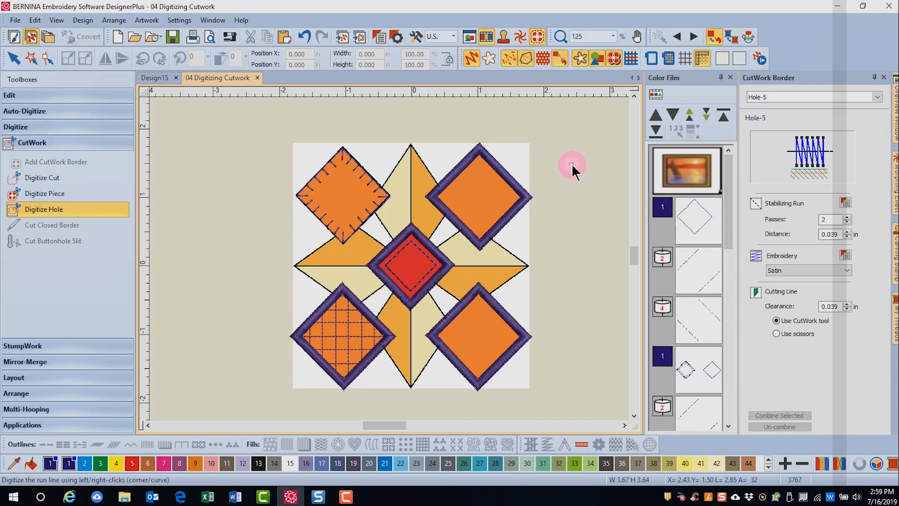
right_click(682, 176)
key(Escape)
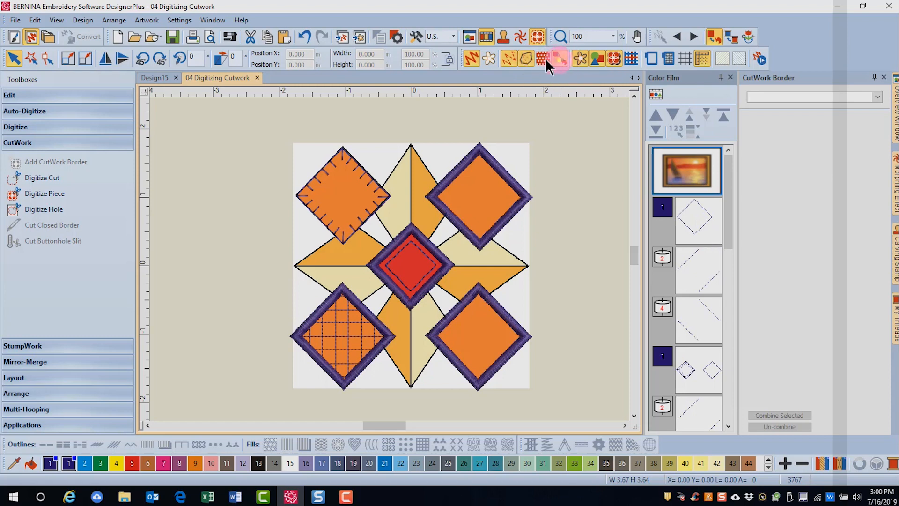
click(580, 58)
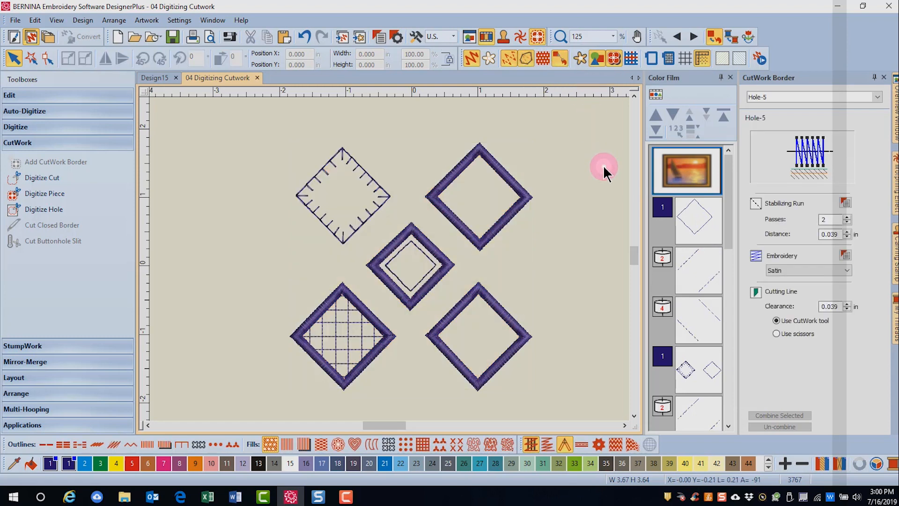
Combine all five cutwork borders so their matching stitching and cutting steps are sequenced together, and deselect them
key(ctrl+a)
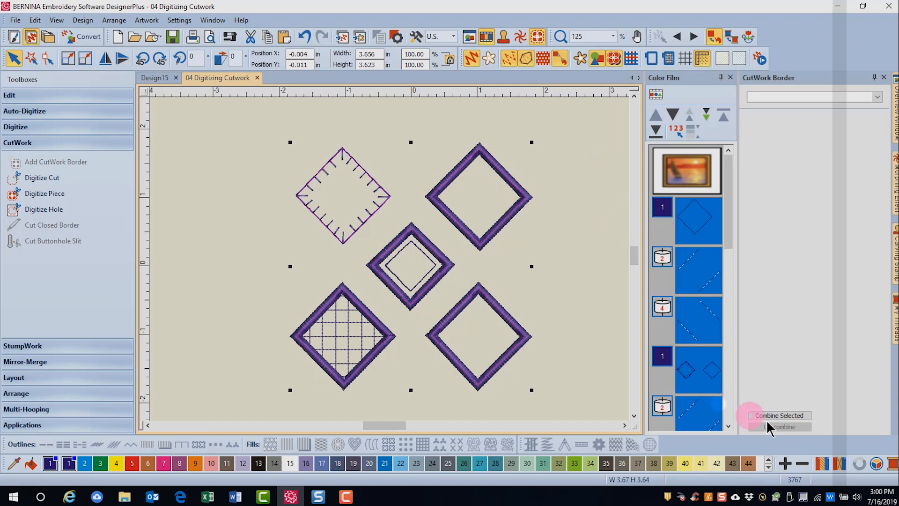
click(806, 416)
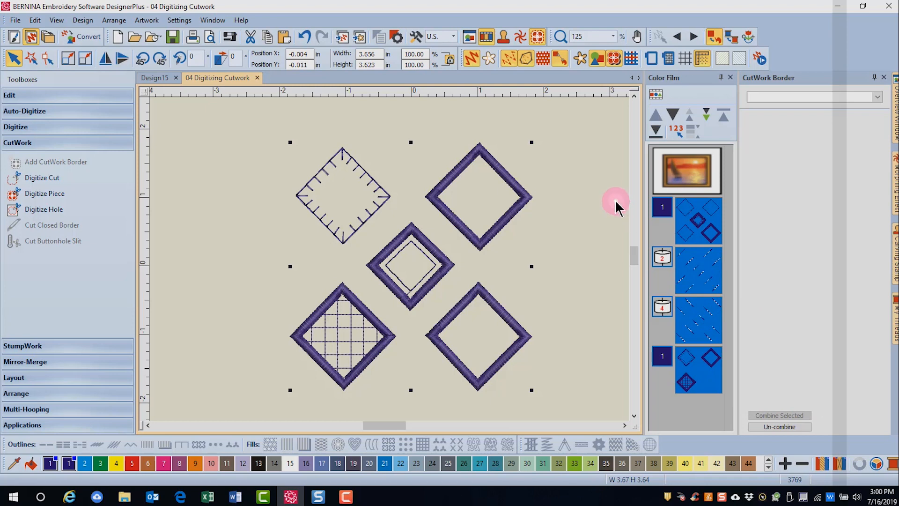
click(570, 155)
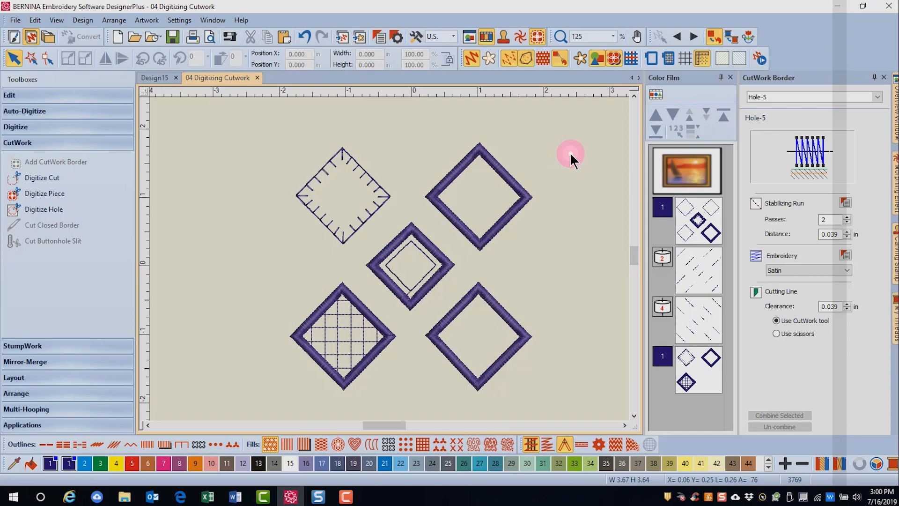
Examine the combined diamonds' stitch and cutting lines up close without the realistic stitch display, and restore that display
click(473, 63)
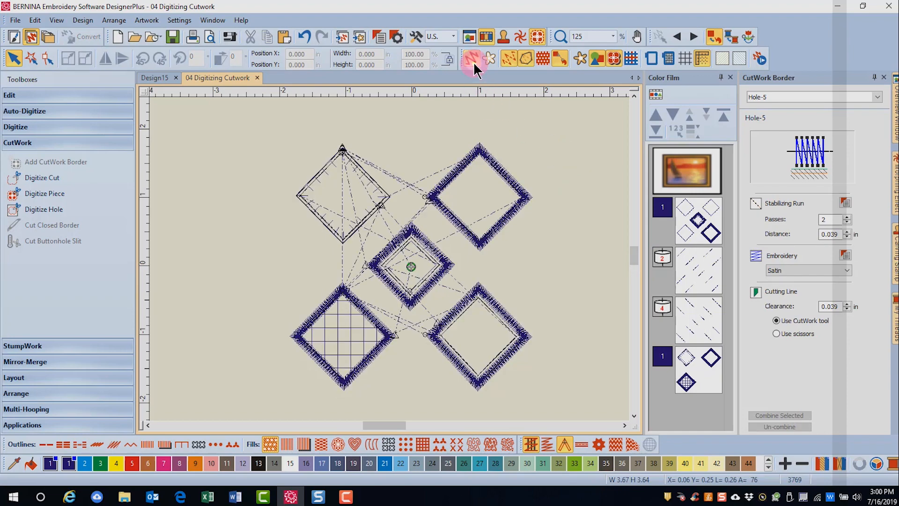
scroll(392, 257, up, 5)
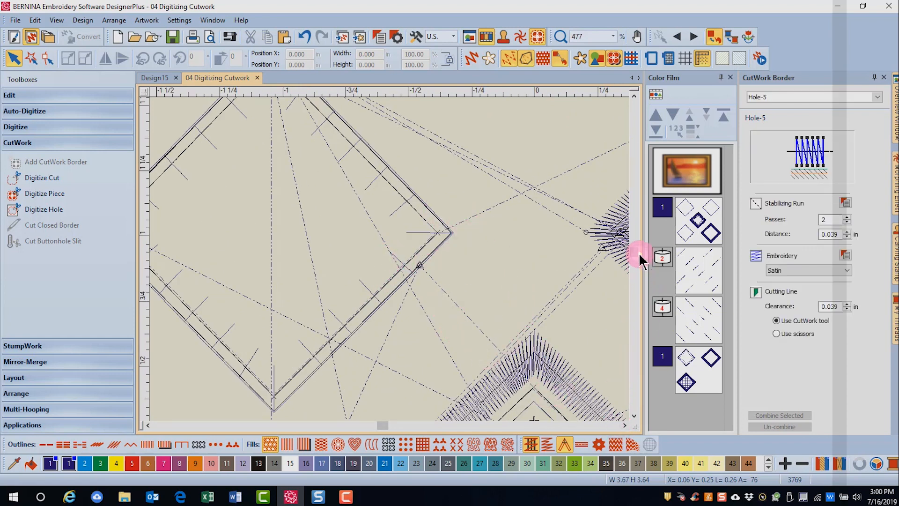
click(634, 415)
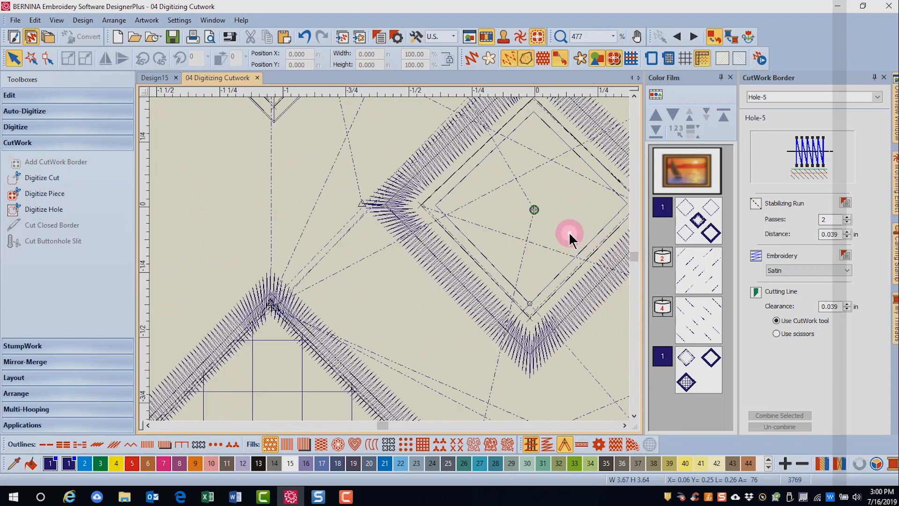
key(t)
scroll(391, 202, down, 3)
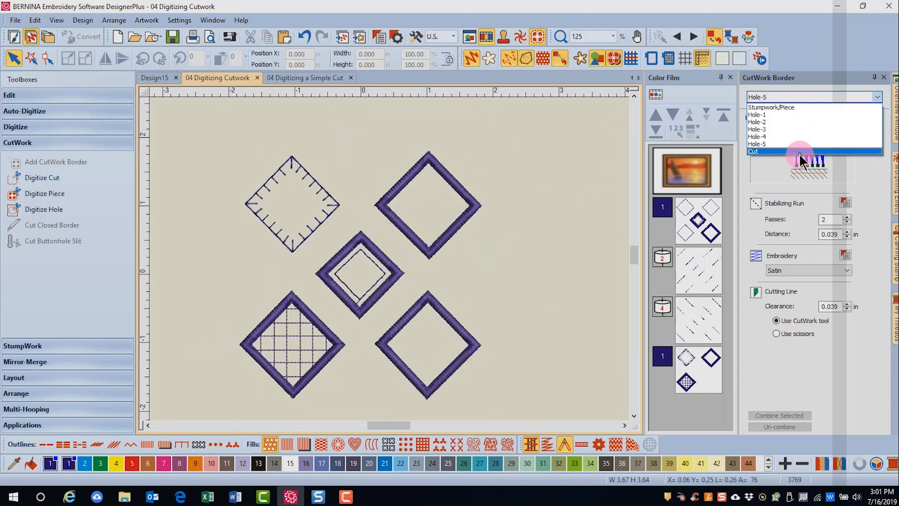
Set the cutwork border type to Cut and switch to the 04 Digitizing a Simple Cut design
click(802, 145)
click(317, 78)
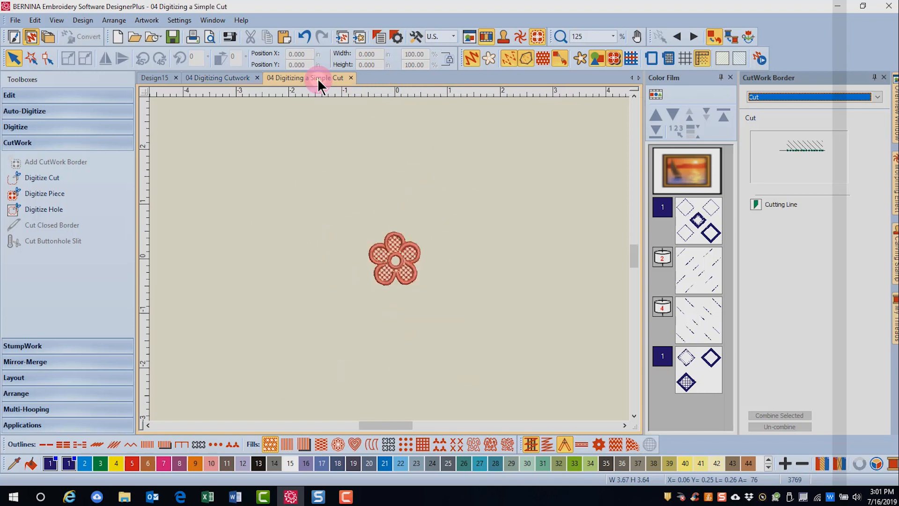
scroll(422, 274, up, 4)
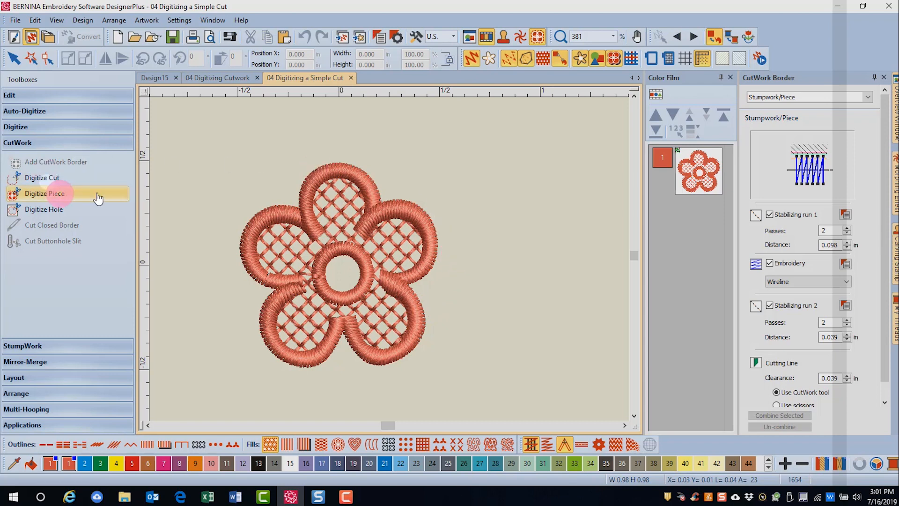
Digitize a closed cut line just outside the flower, with corner points between the petals and curve points around each petal
click(38, 182)
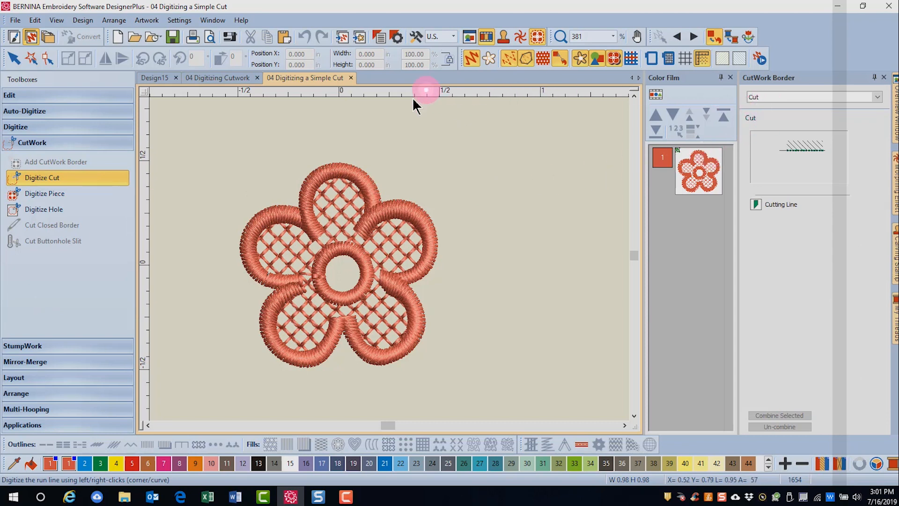
click(294, 201)
click(332, 158)
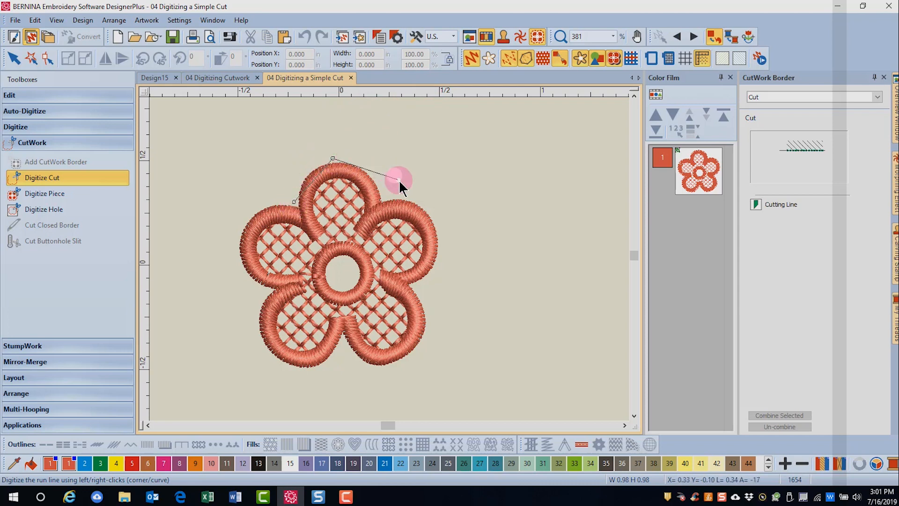
click(383, 195)
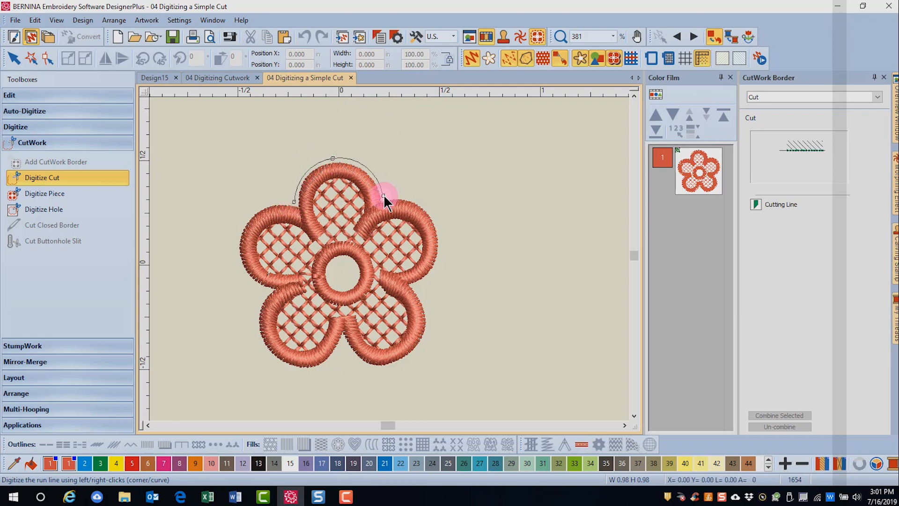
click(440, 234)
click(414, 286)
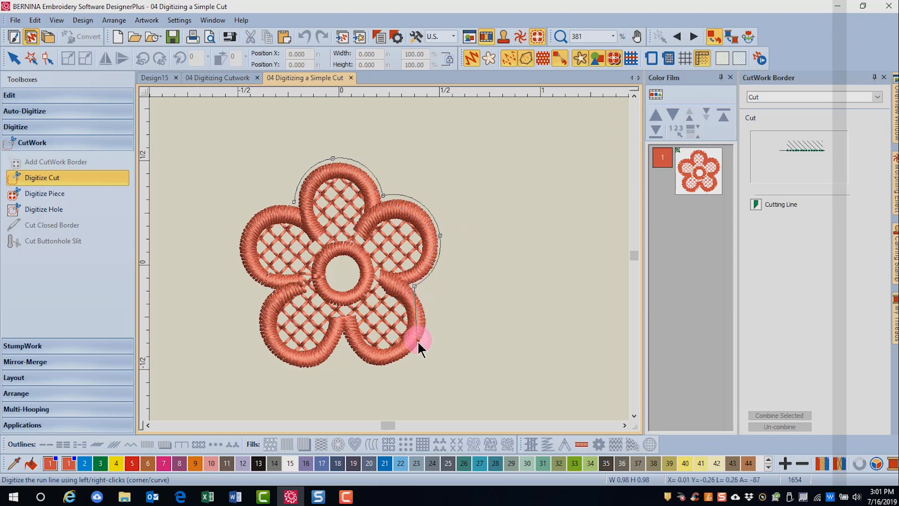
click(417, 352)
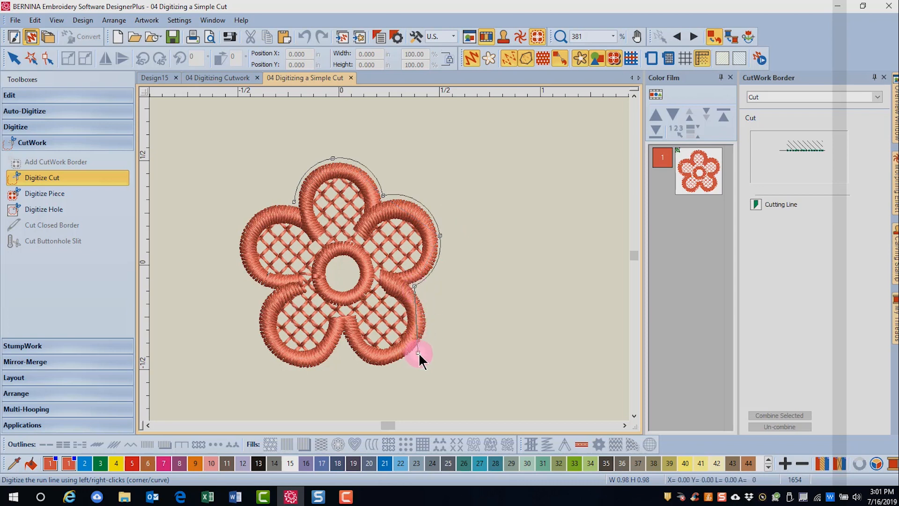
click(344, 340)
right_click(275, 361)
right_click(264, 291)
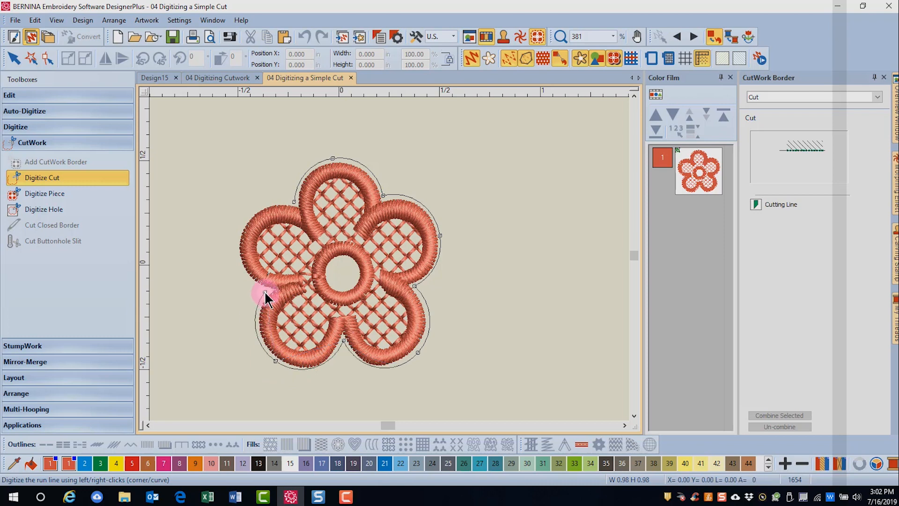
right_click(235, 229)
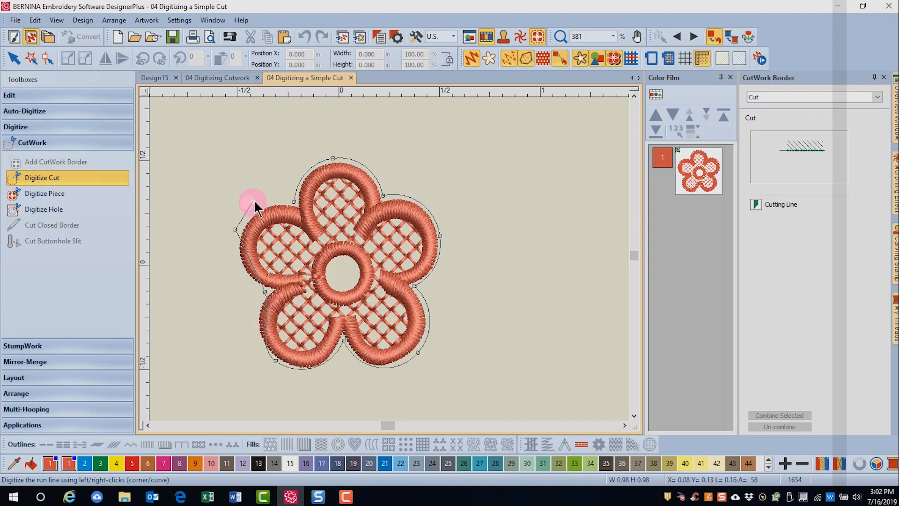
right_click(293, 201)
key(Return)
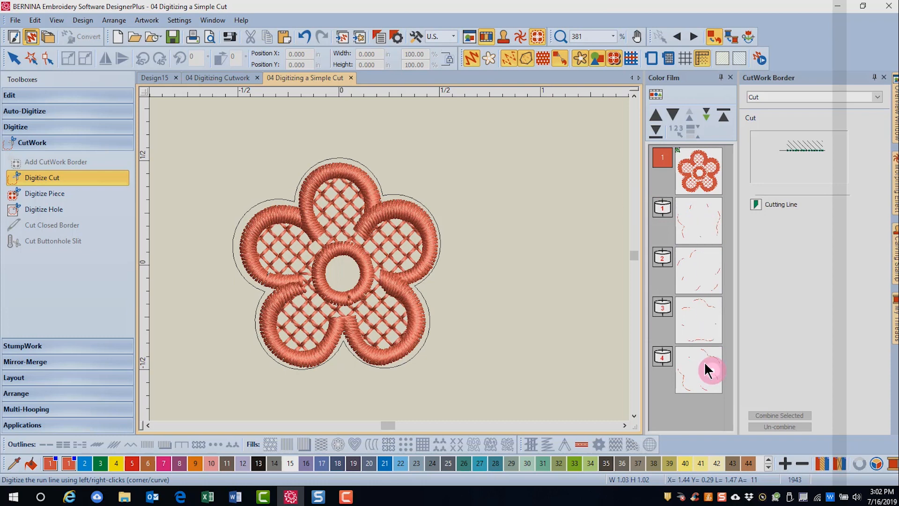
Reshape the flower's cut line by moving the curve point beside the upper-left petal slightly downward
key(Escape)
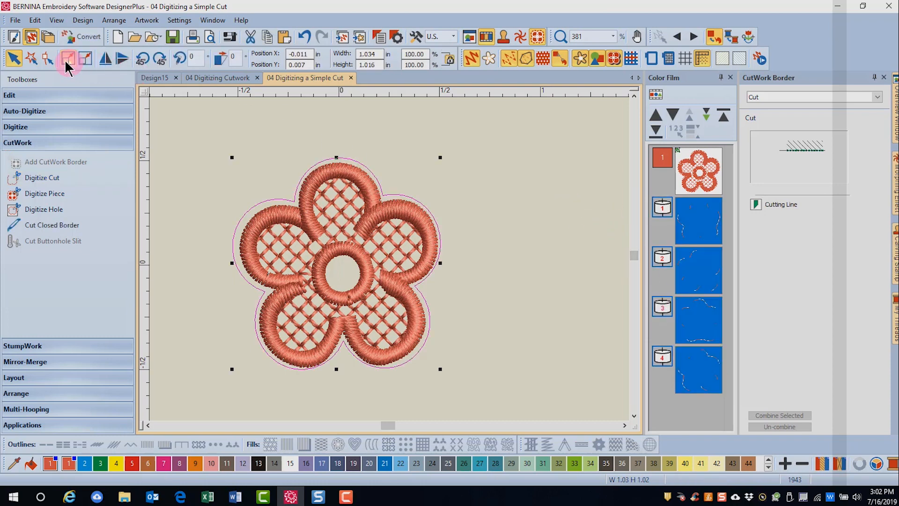
click(47, 58)
drag(236, 231, 236, 243)
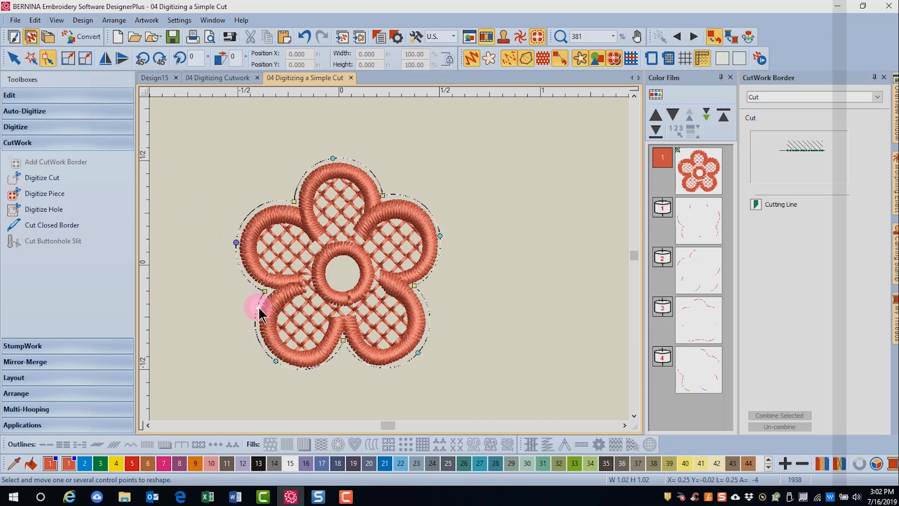